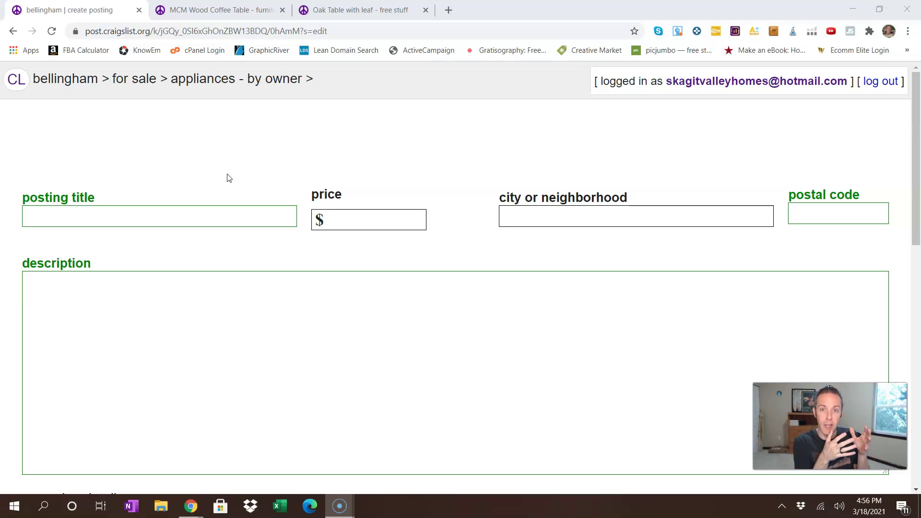
# - Switch to the MCM Wood Coffee Table listing and examine its title, main photo and details
pyautogui.click(194, 11)
pyautogui.scroll(5, 339, 199)
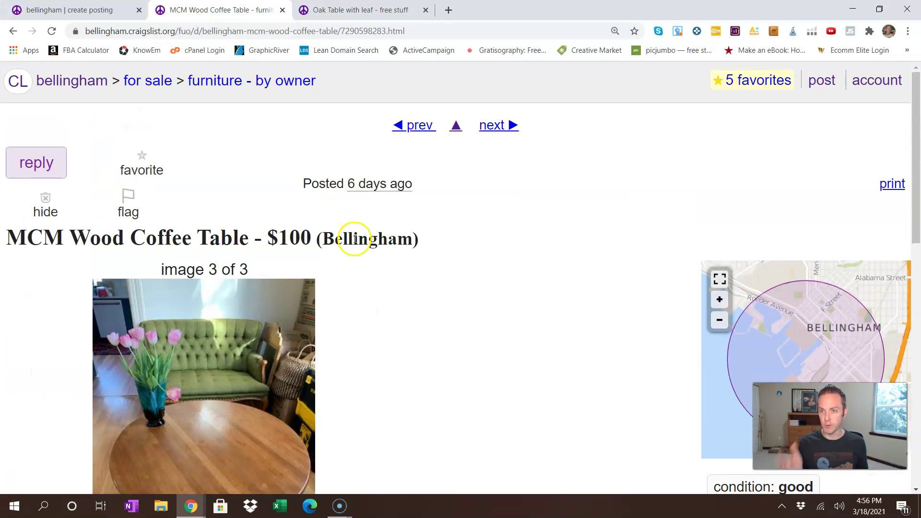
pyautogui.scroll(-3, 384, 313)
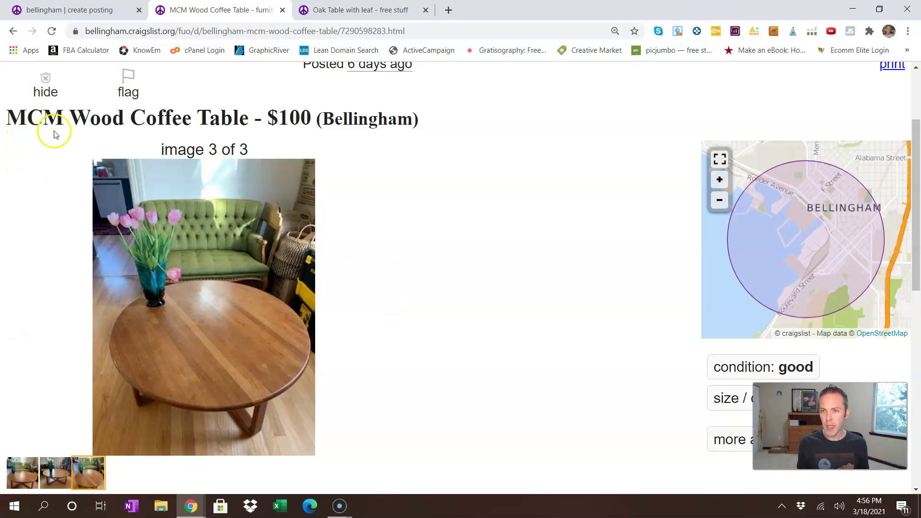
pyautogui.scroll(-1, 279, 287)
pyautogui.scroll(1, 280, 287)
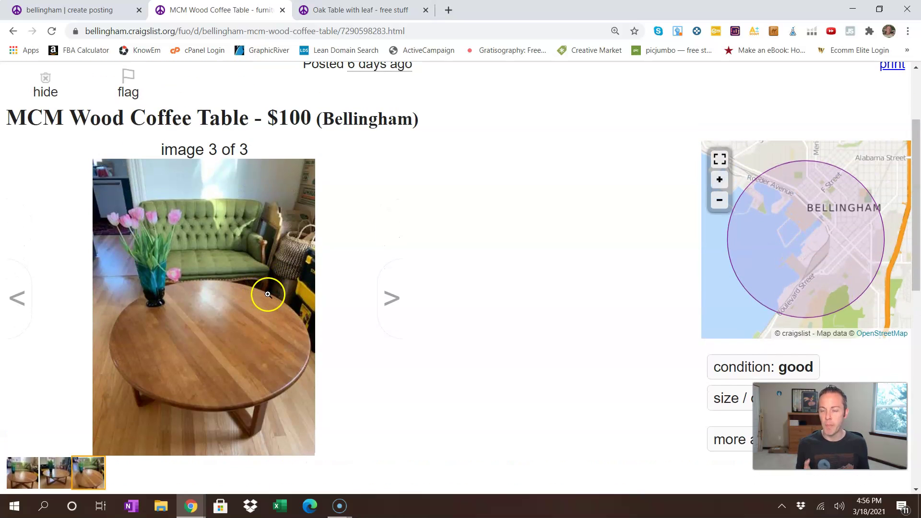
pyautogui.scroll(-1, 270, 292)
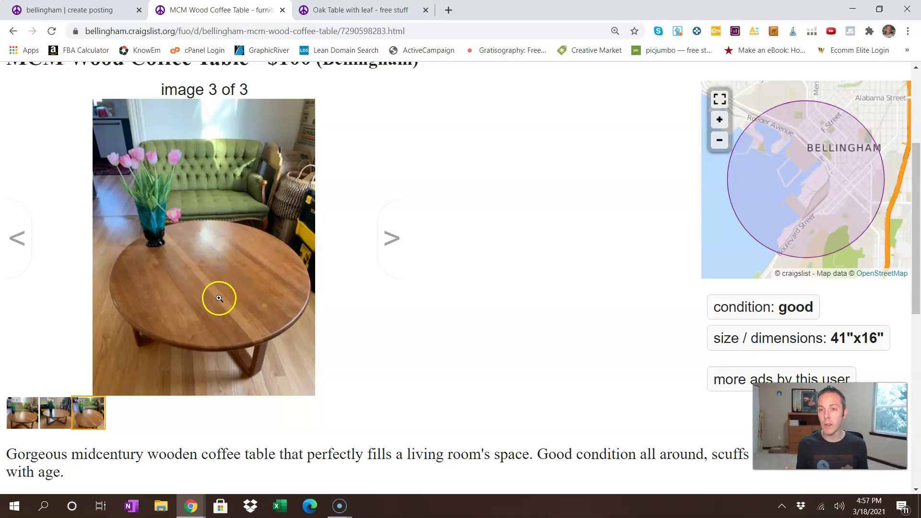
# - Look through all three photos of the MCM Wood Coffee Table listing
pyautogui.click(57, 420)
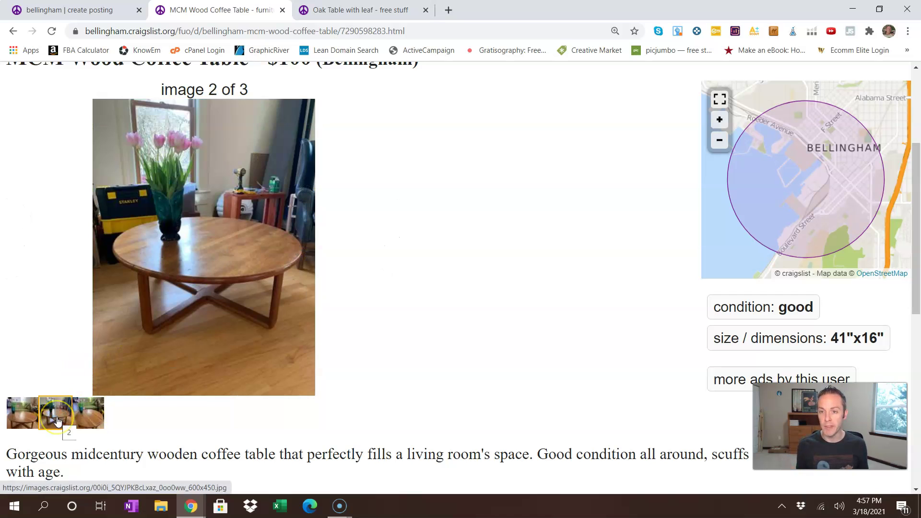
pyautogui.click(84, 413)
pyautogui.click(47, 418)
pyautogui.click(22, 414)
pyautogui.click(54, 413)
pyautogui.click(80, 415)
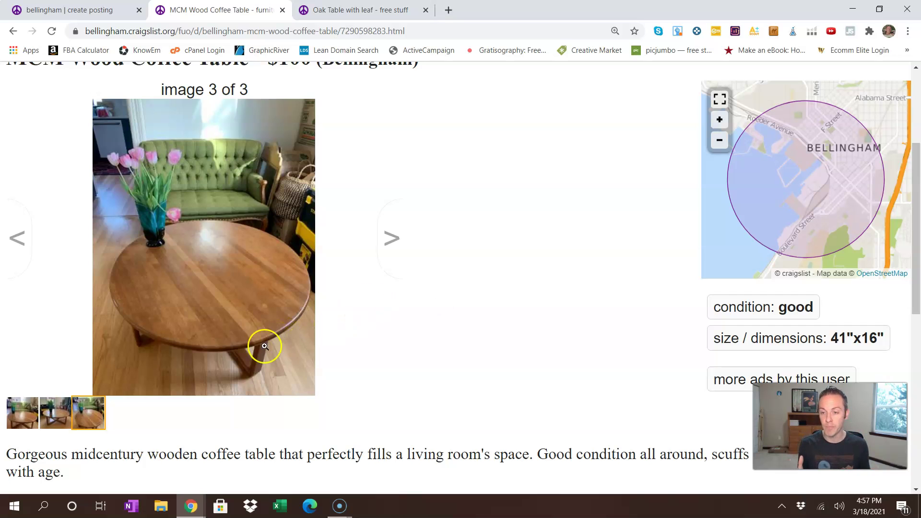
pyautogui.click(59, 413)
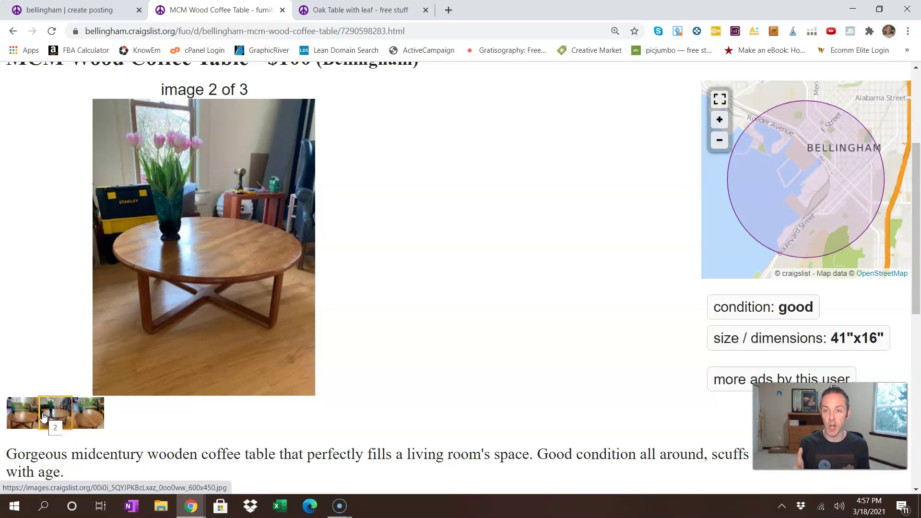
# - Switch to the Oak Table with leaf listing and compare its two photos
pyautogui.click(390, 11)
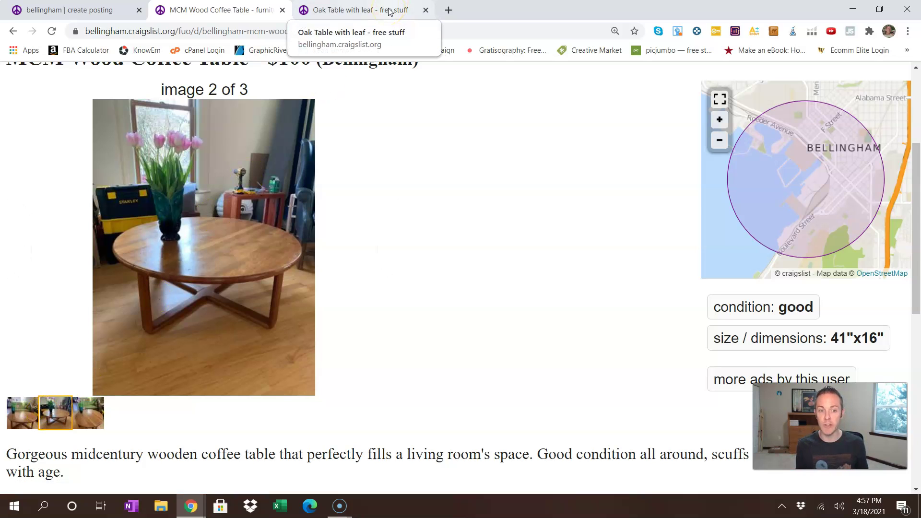
pyautogui.click(389, 11)
pyautogui.moveTo(360, 283)
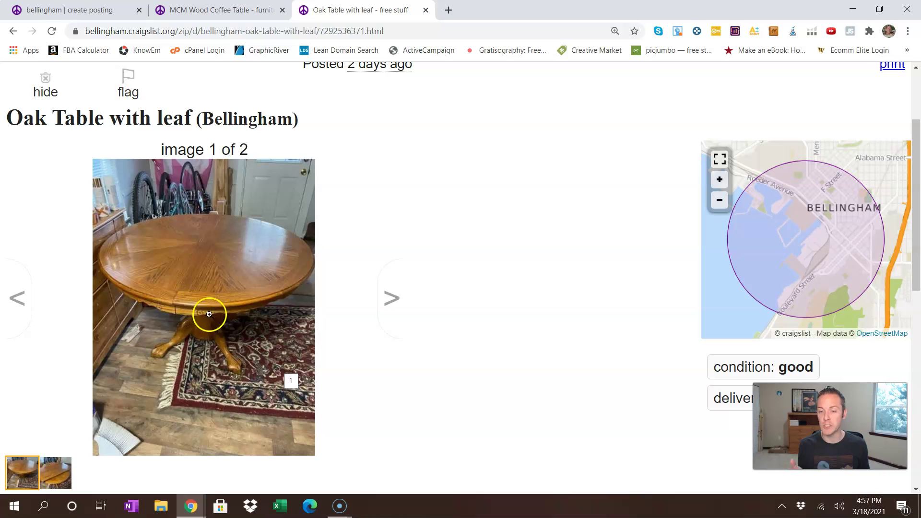
pyautogui.click(55, 470)
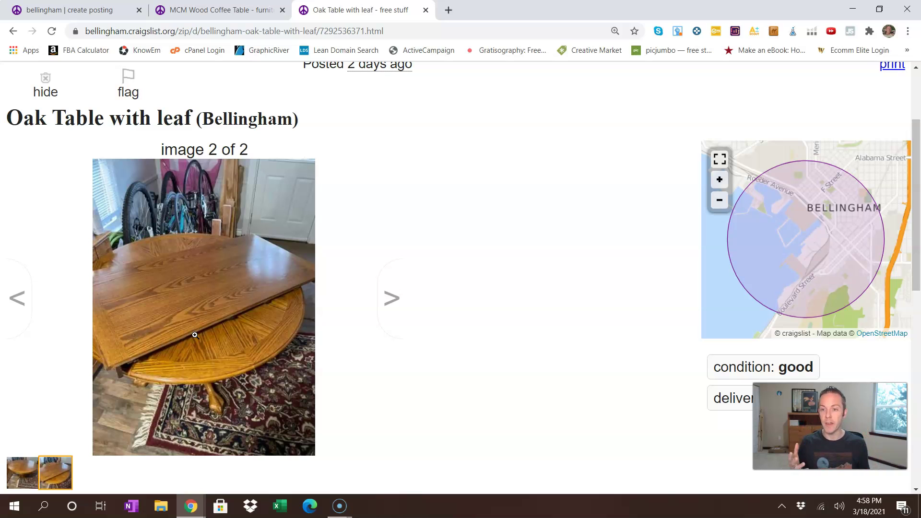
pyautogui.scroll(-1, 132, 396)
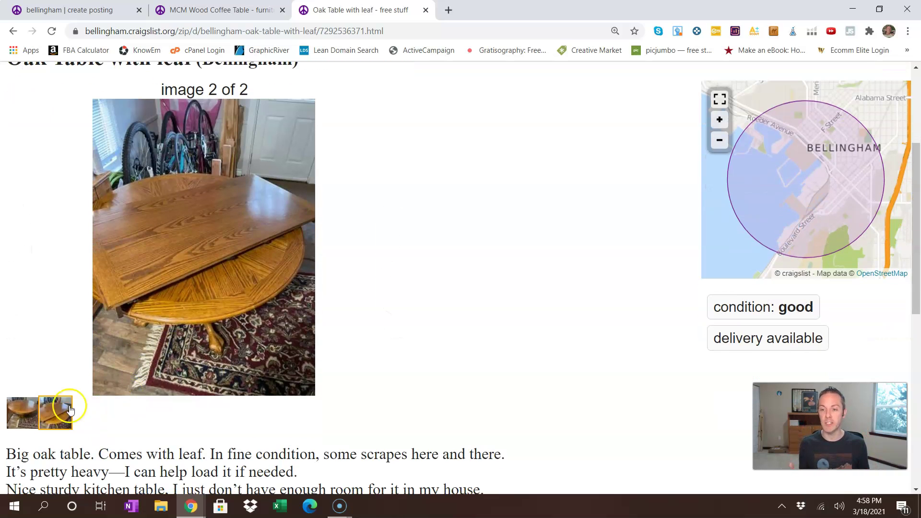
pyautogui.click(22, 412)
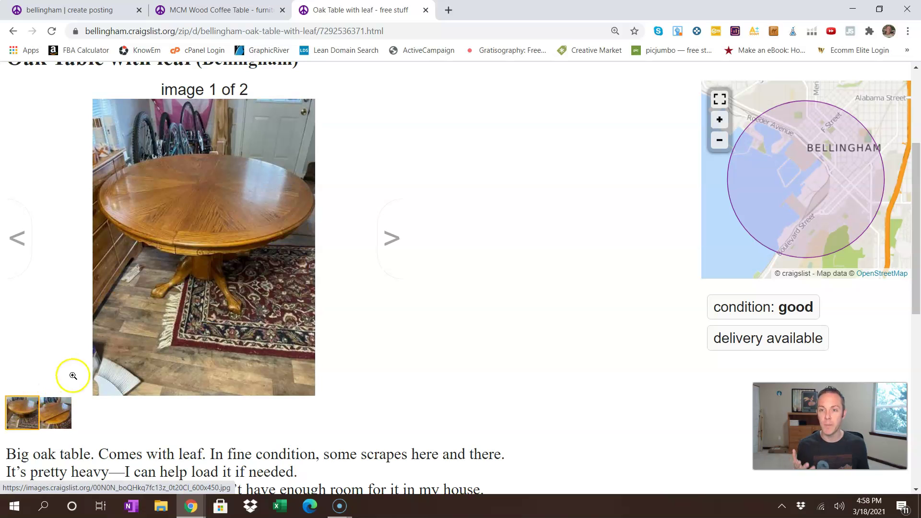
# - Enlarge the first oak table photo to inspect it, close it, and examine the listing's description
pyautogui.click(201, 254)
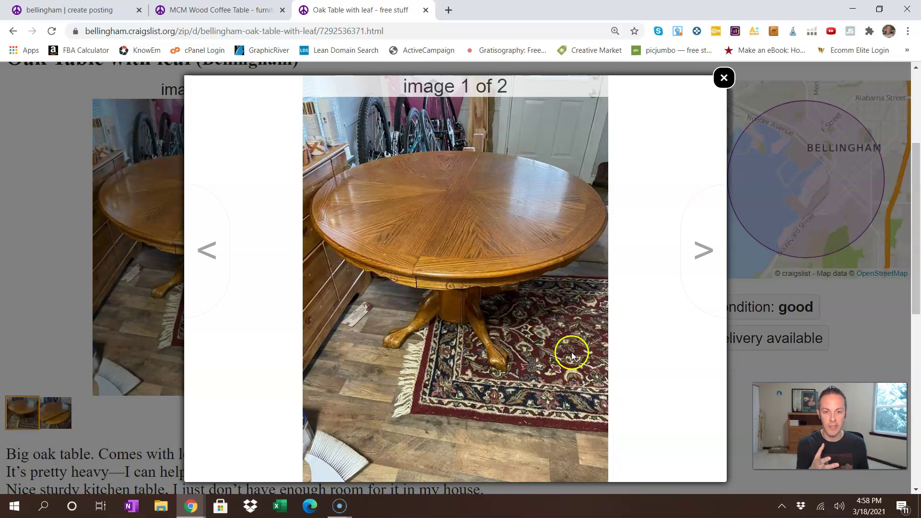
pyautogui.click(530, 335)
pyautogui.click(465, 266)
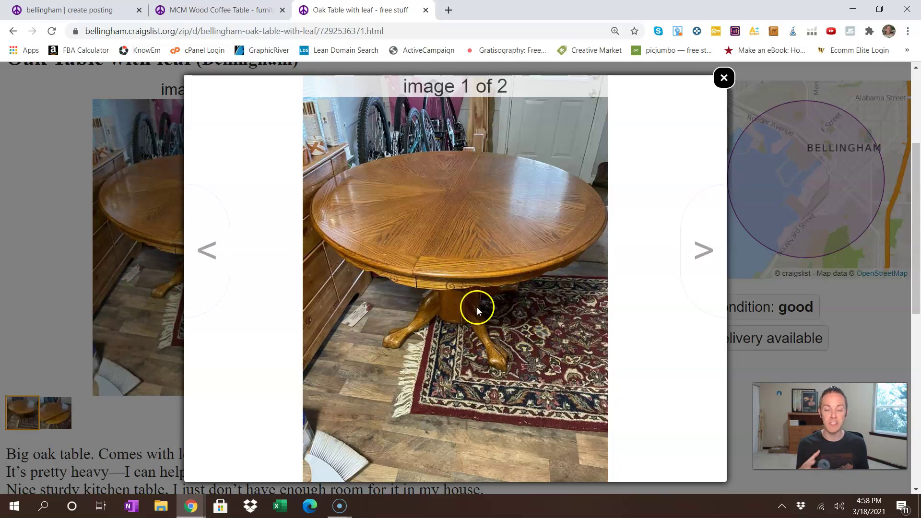
pyautogui.click(723, 78)
pyautogui.click(433, 176)
pyautogui.moveTo(364, 206)
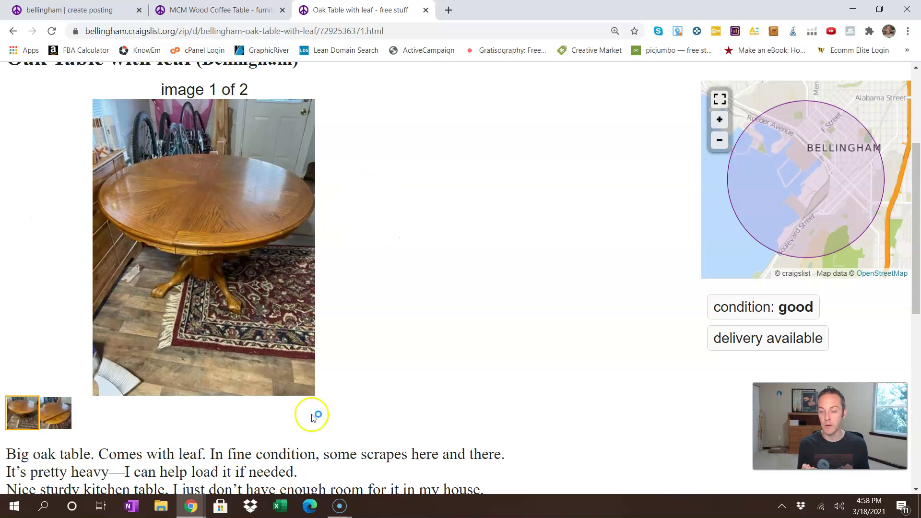
pyautogui.scroll(-1, 214, 421)
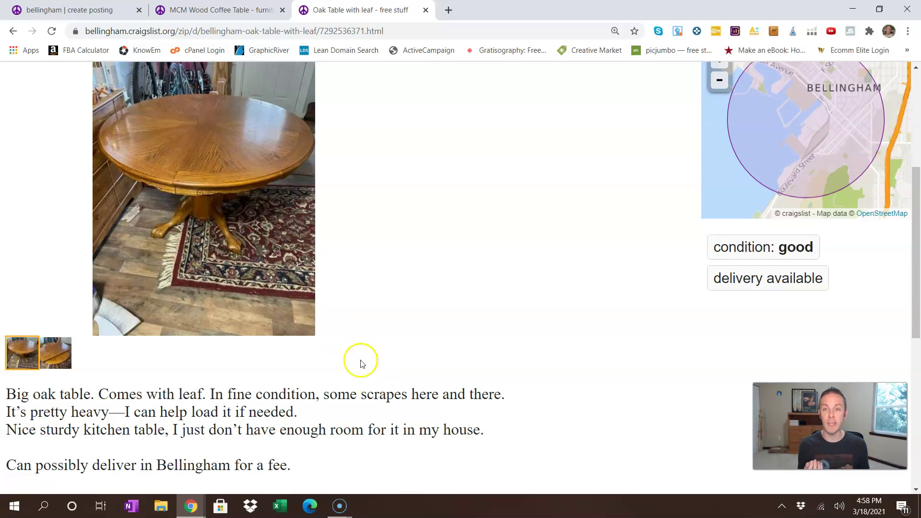
# - Return to the MCM Wood Coffee Table listing and read its description alongside the photo
pyautogui.click(235, 11)
pyautogui.scroll(-2, 266, 308)
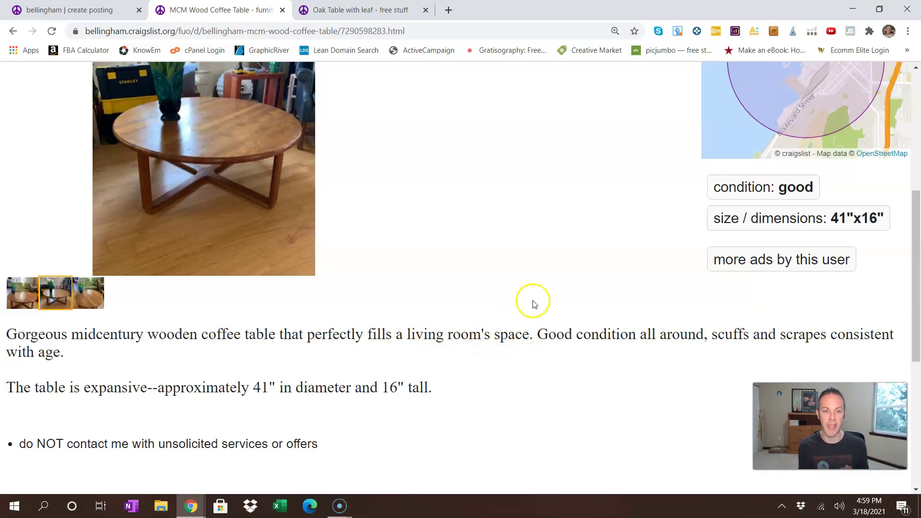
pyautogui.scroll(1, 459, 295)
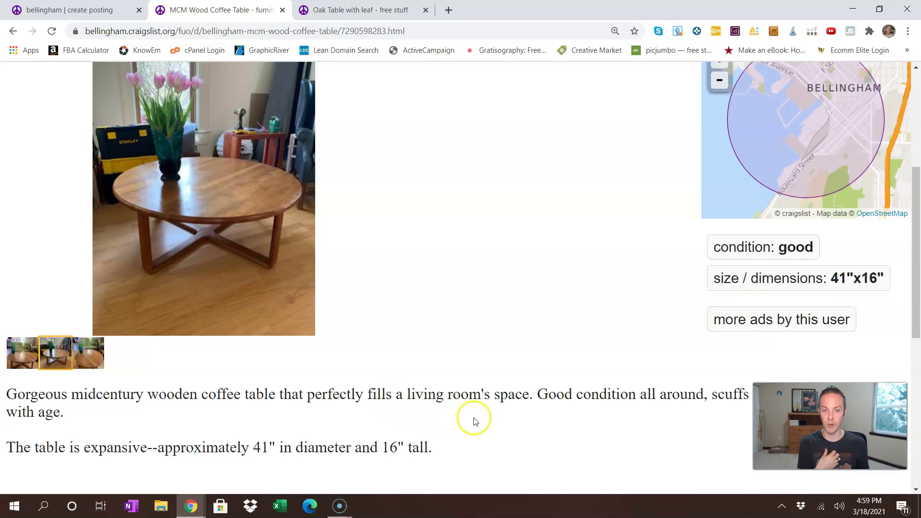
pyautogui.scroll(-1, 527, 412)
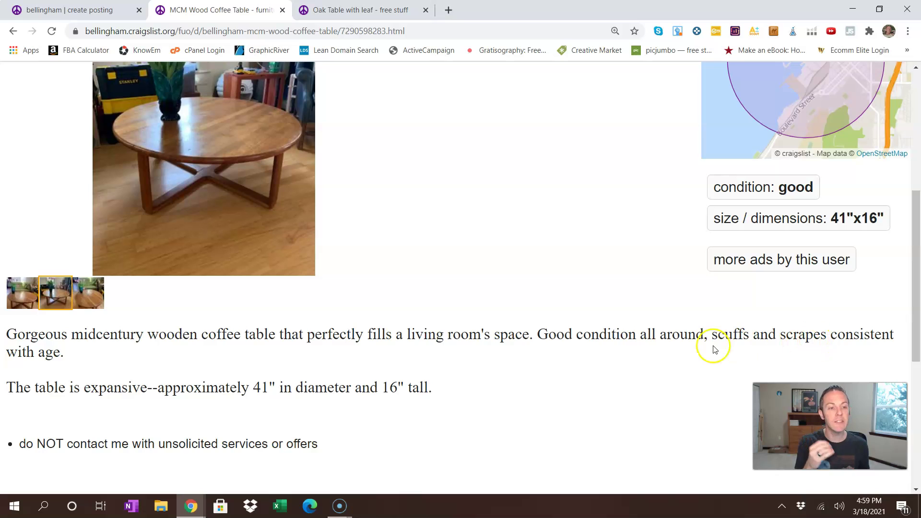
pyautogui.scroll(3, 416, 320)
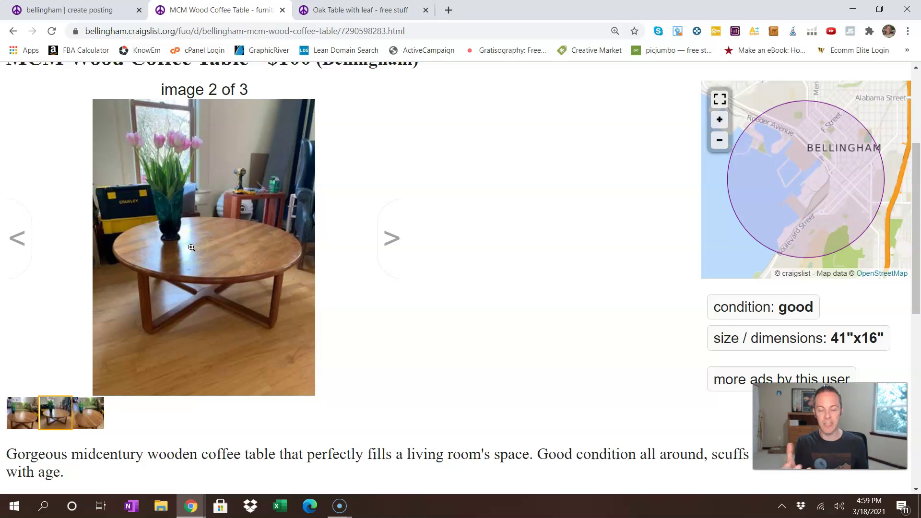
# - Return to the create posting form and begin editing the posting title
pyautogui.click(92, 14)
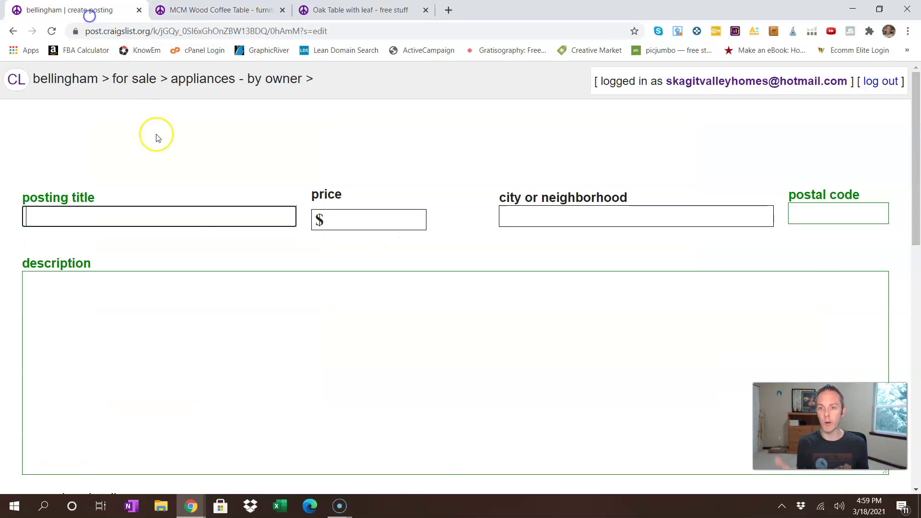
pyautogui.click(164, 220)
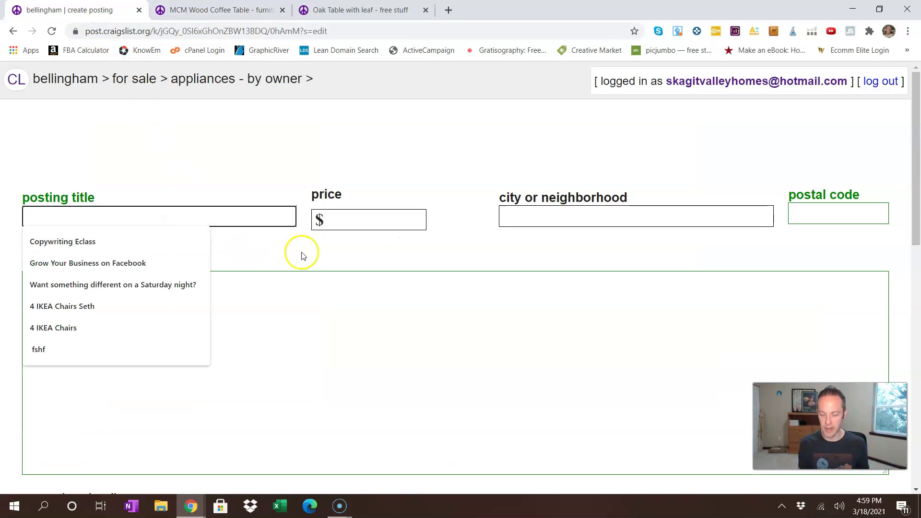
pyautogui.write('Big oak tabl')
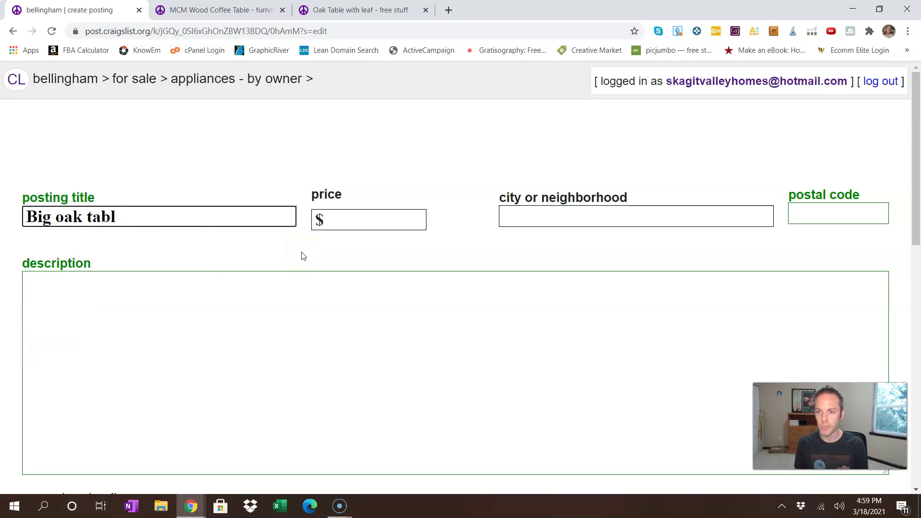
pyautogui.press('BackSpace')
pyautogui.press('BackSpace')
pyautogui.press('BackSpace')
pyautogui.press('BackSpace')
pyautogui.press('BackSpace')
pyautogui.press('BackSpace')
pyautogui.press('BackSpace')
pyautogui.press('BackSpace')
pyautogui.press('BackSpace')
pyautogui.press('BackSpace')
pyautogui.press('BackSpace')
pyautogui.press('BackSpace')
# - Enter "Nice & Well Built Sturdy Oak Table" as the posting title
pyautogui.write('Nice,')
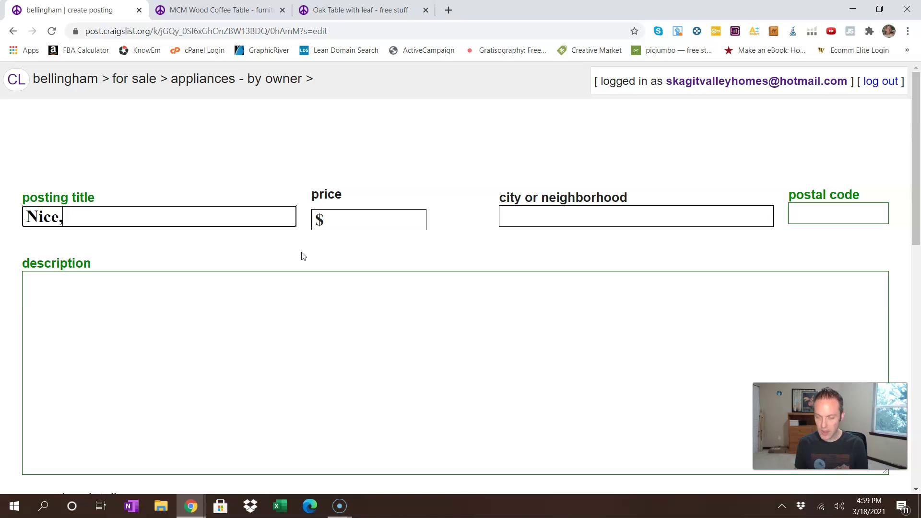
pyautogui.write(' W')
pyautogui.press('BackSpace')
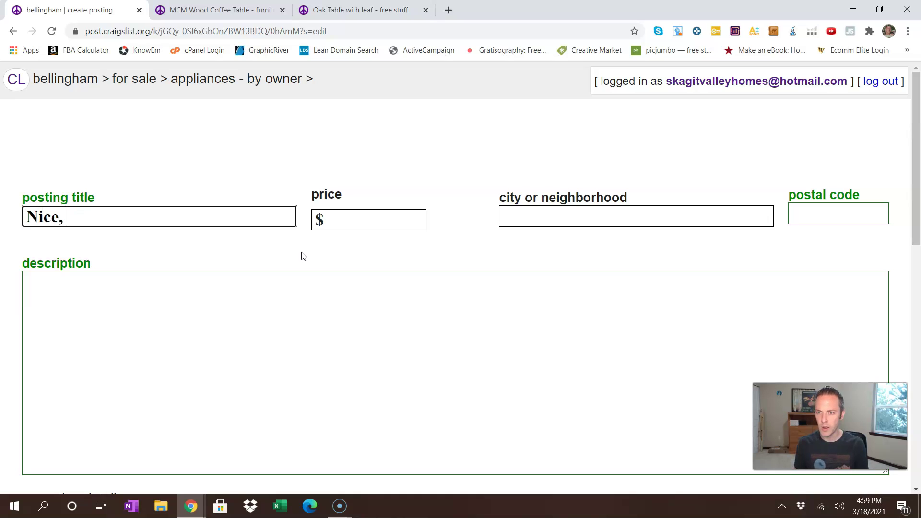
pyautogui.write('& Well bu')
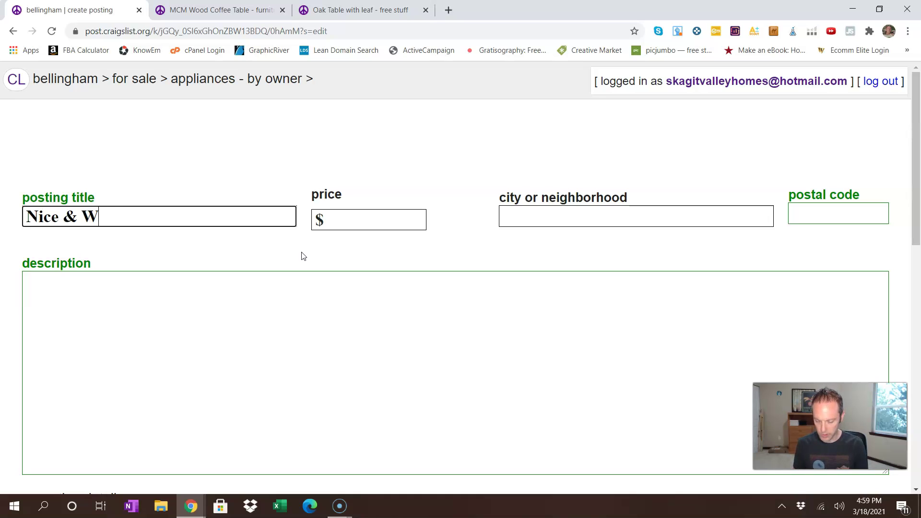
pyautogui.press('BackSpace')
pyautogui.press('BackSpace')
pyautogui.write('Built Stud')
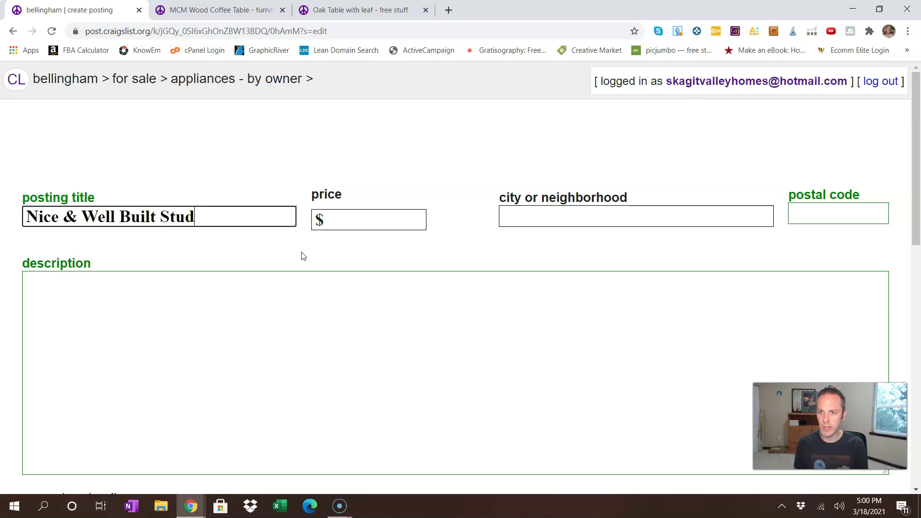
pyautogui.press('BackSpace')
pyautogui.write('rdy Oak Table')
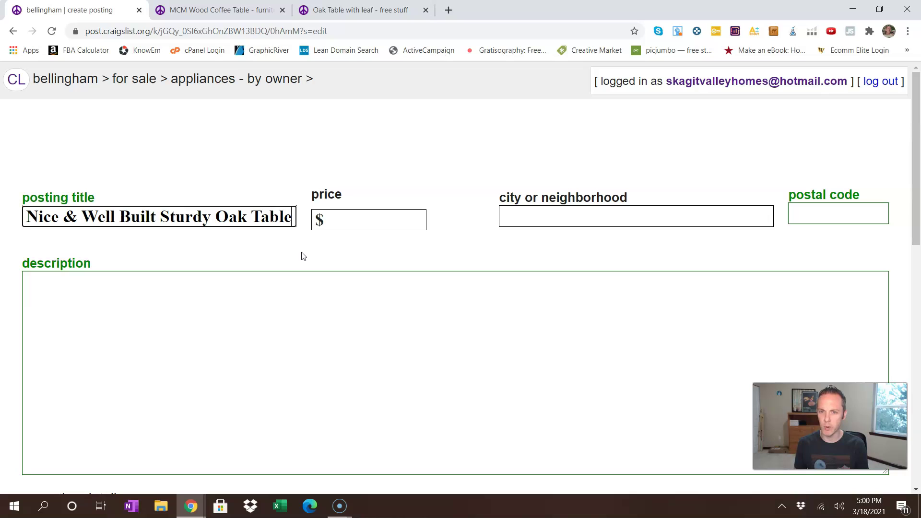
pyautogui.click(368, 219)
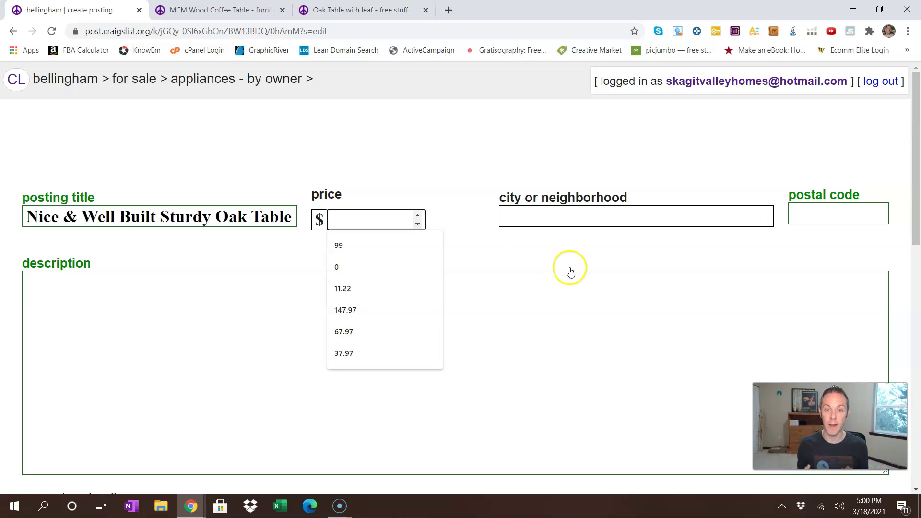
pyautogui.scroll(-1, 384, 302)
pyautogui.click(177, 257)
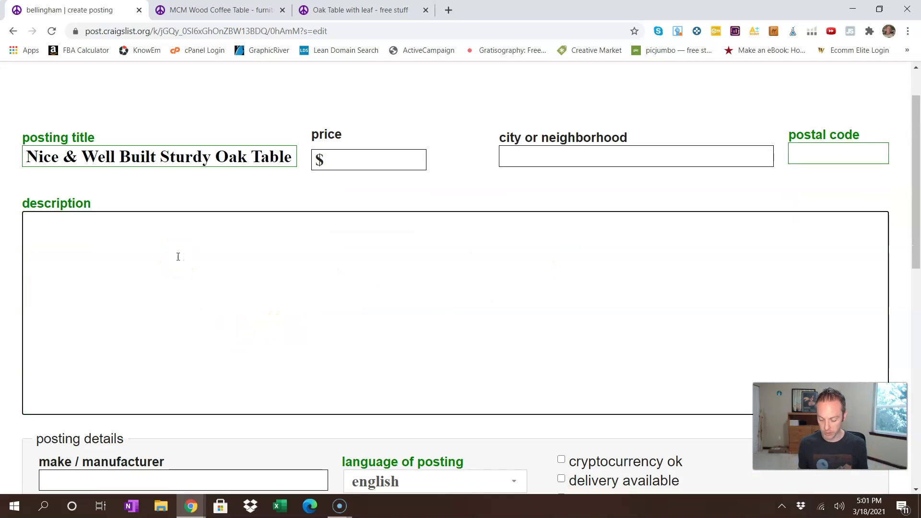
# - Compare the description wording of the MCM Wood Coffee Table and Oak Table with leaf listings
pyautogui.hotkey('ctrl', 'Tab')
pyautogui.click(191, 360)
pyautogui.scroll(-1, 200, 382)
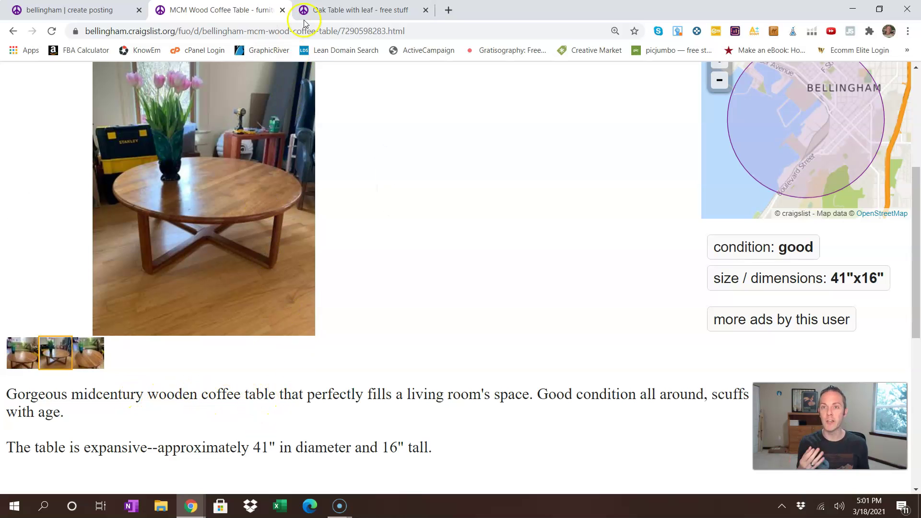
pyautogui.click(329, 10)
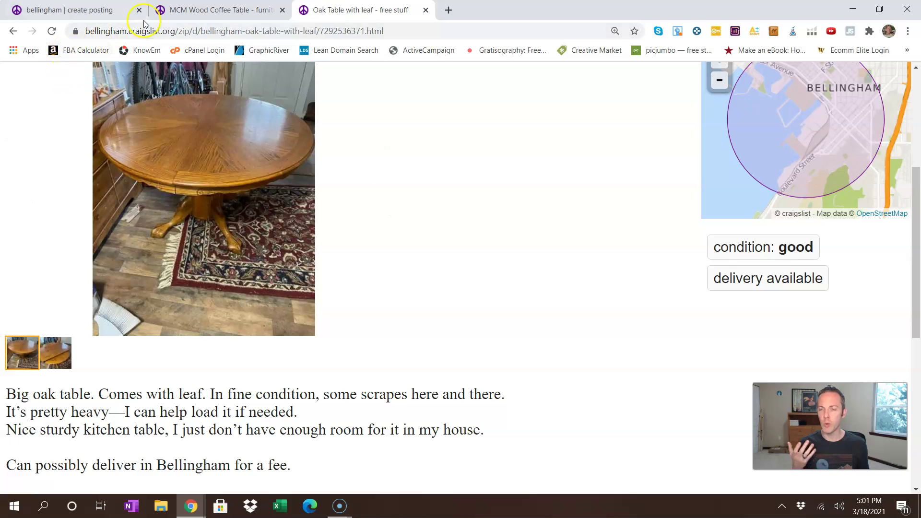
pyautogui.click(181, 10)
# - Return to the create posting form and start the description with "Beautifully crafted oak table with unique design."
pyautogui.click(110, 10)
pyautogui.click(206, 233)
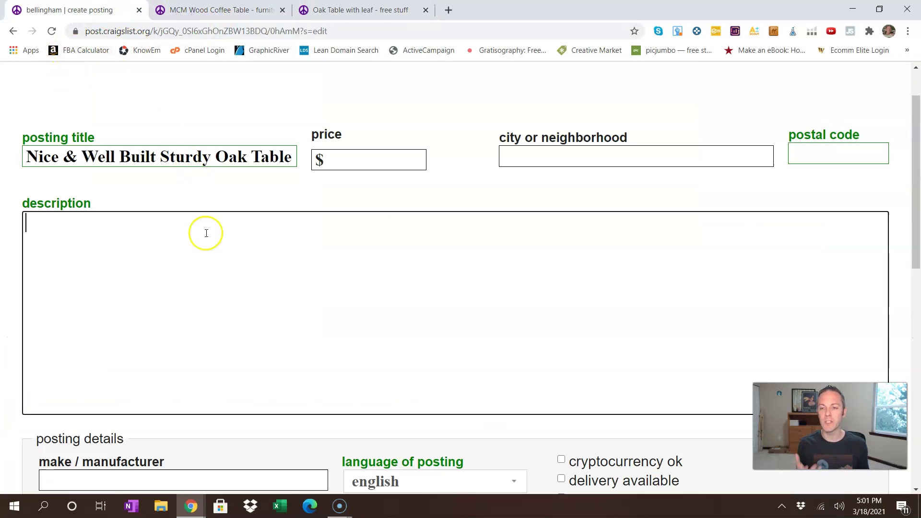
pyautogui.write('Beautifully crafted oak table with unique ')
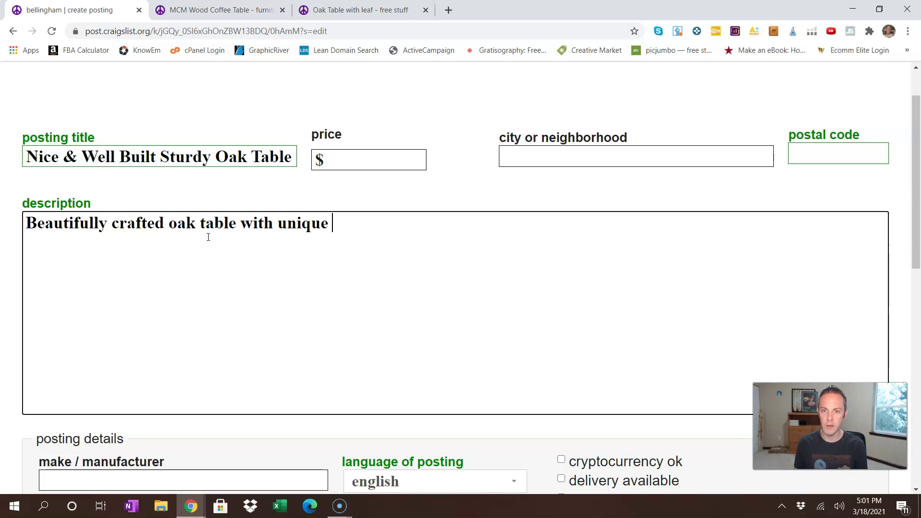
pyautogui.write('dsign a')
pyautogui.press('BackSpace')
pyautogui.press('BackSpace')
pyautogui.press('BackSpace')
pyautogui.press('BackSpace')
pyautogui.press('BackSpace')
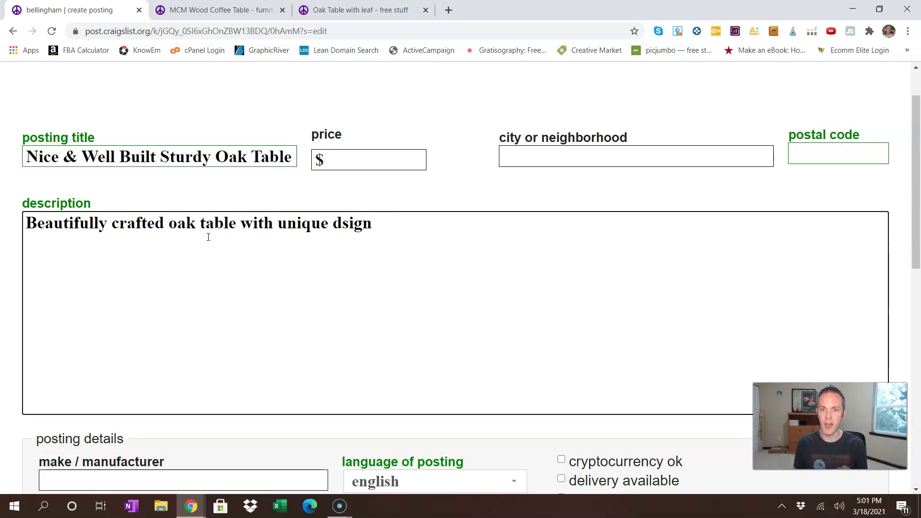
pyautogui.press('BackSpace')
pyautogui.write('esign. ')
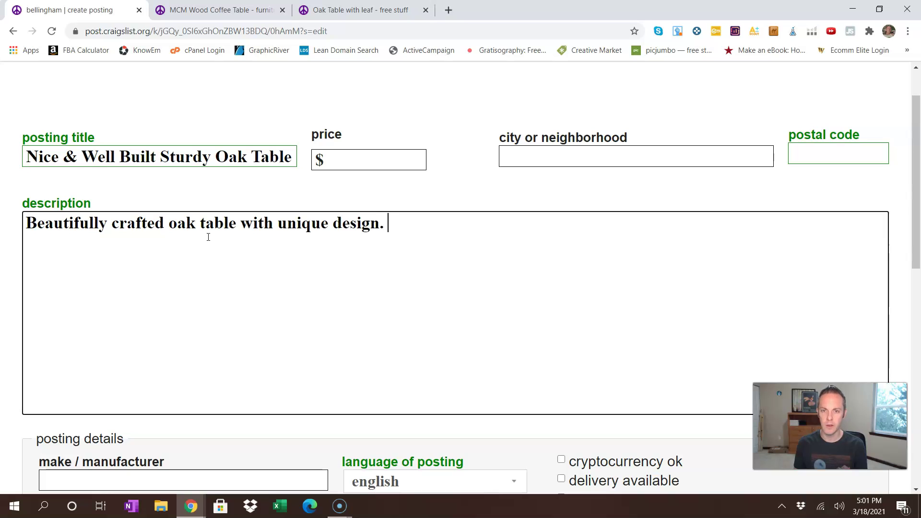
# - Continue the description's opening paragraph with "Will fit perfectly in your dining room ..." and leave a blank line below it
pyautogui.write('Will fit perfectly in yo')
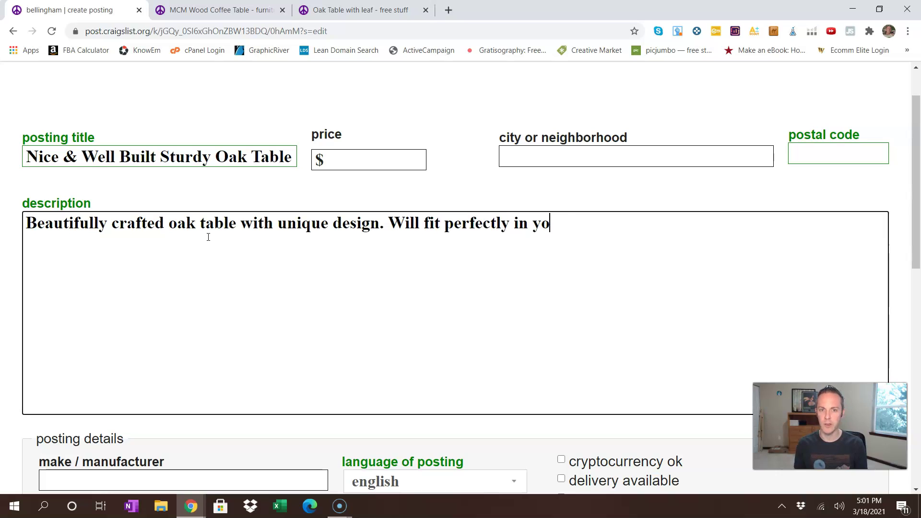
pyautogui.write('ur dining room ')
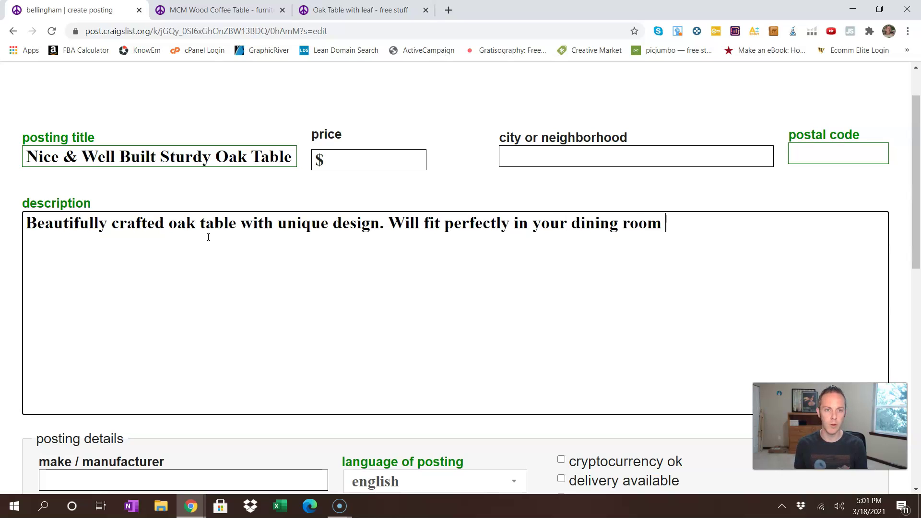
pyautogui.write('...')
pyautogui.click(109, 267)
pyautogui.click(686, 229)
pyautogui.press('Return')
pyautogui.press('Return')
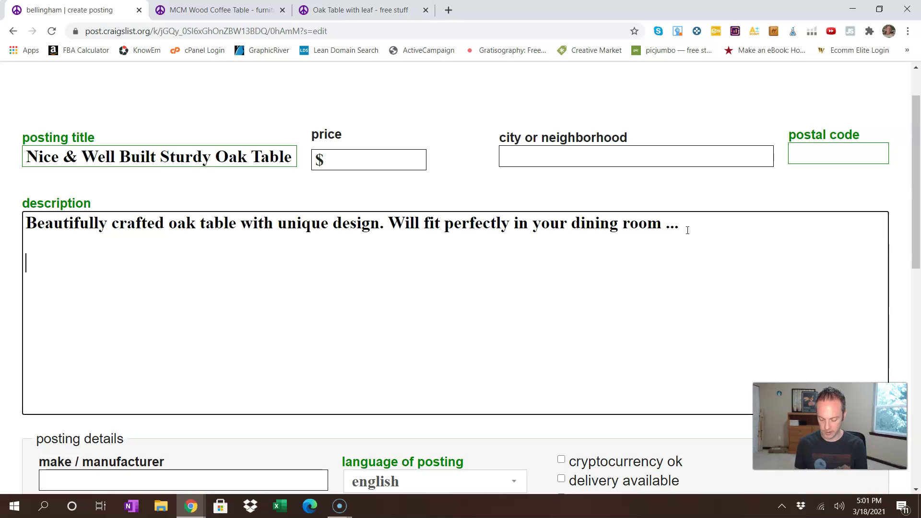
# - Add the paragraph "Hate to see this piece of furniture go but just don't have the room for it anymore." to the description
pyautogui.write('Hate to s')
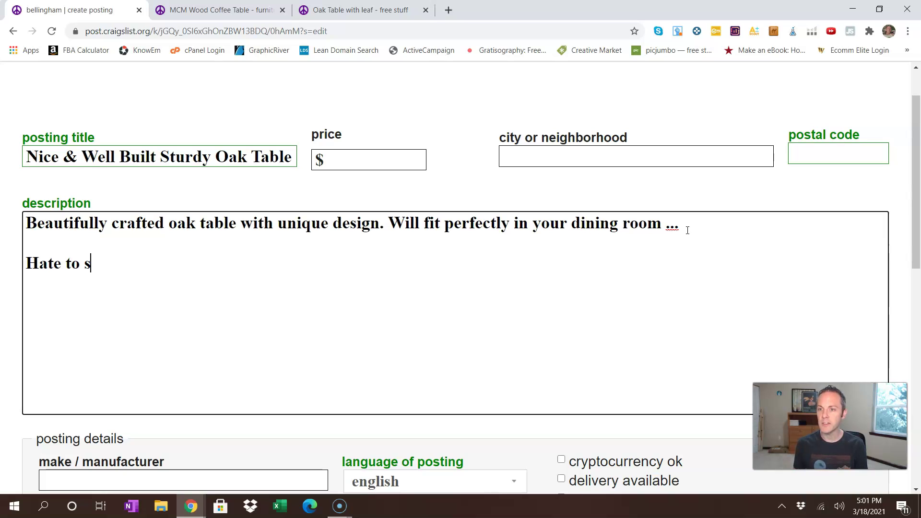
pyautogui.write("ee this piece of furniture go but just don't have the room  for it anymore.")
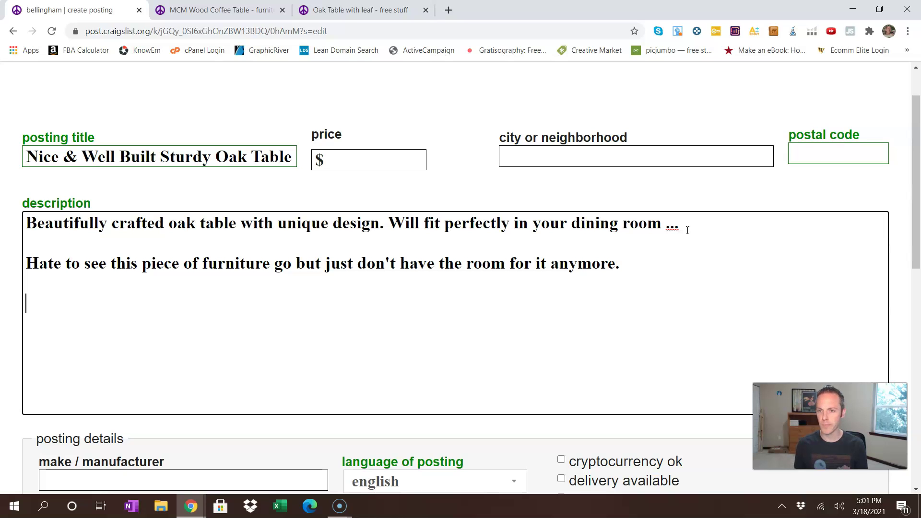
pyautogui.press('Return')
pyautogui.press('Return')
# - Add the closing paragraph "Will be happy to see it go to a nice new home." to the description
pyautogui.write('Will ')
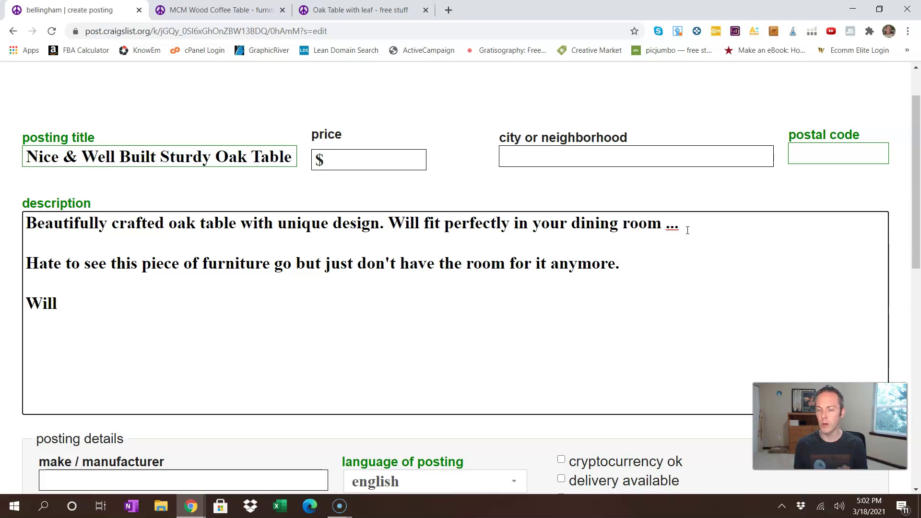
pyautogui.write('be happy to see it fo')
pyautogui.press('BackSpace')
pyautogui.press('BackSpace')
pyautogui.write('go to a n')
pyautogui.press('BackSpace')
pyautogui.write('nice new home.')
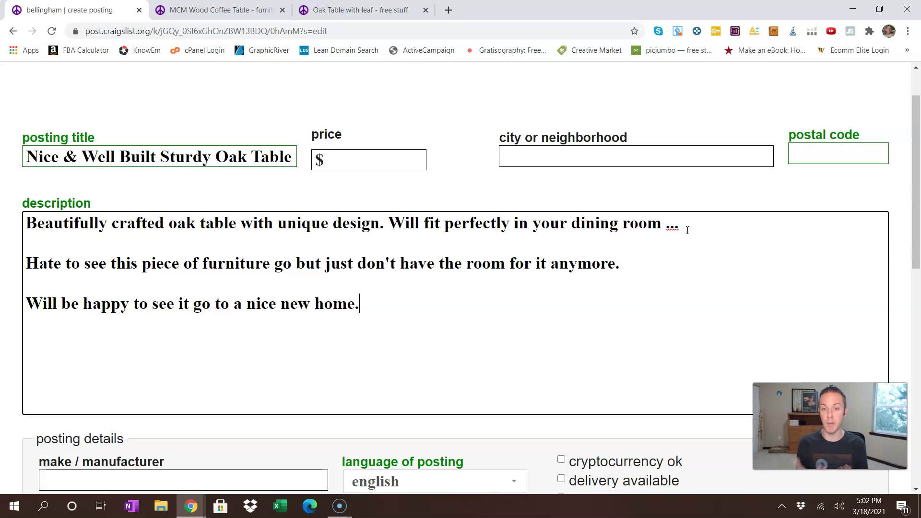
pyautogui.press('Return')
pyautogui.press('Return')
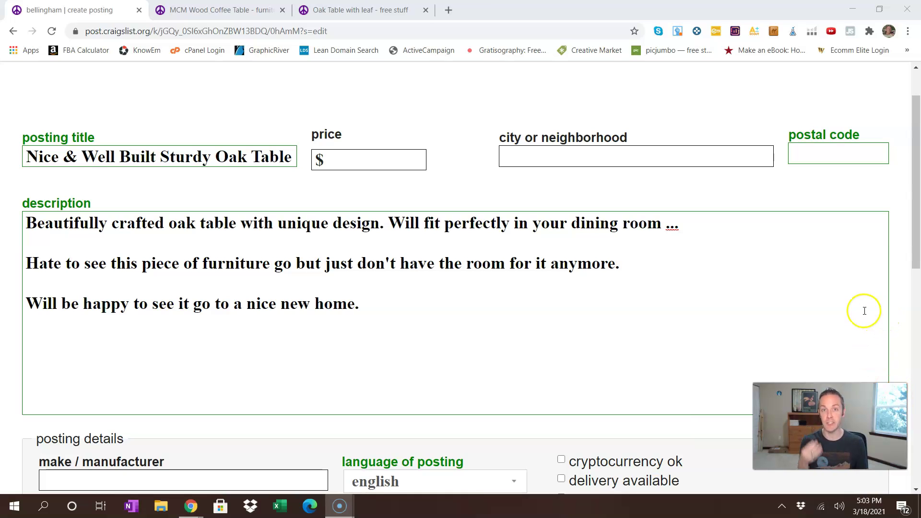
# - Set the table's condition in the posting details to like new
pyautogui.click(449, 351)
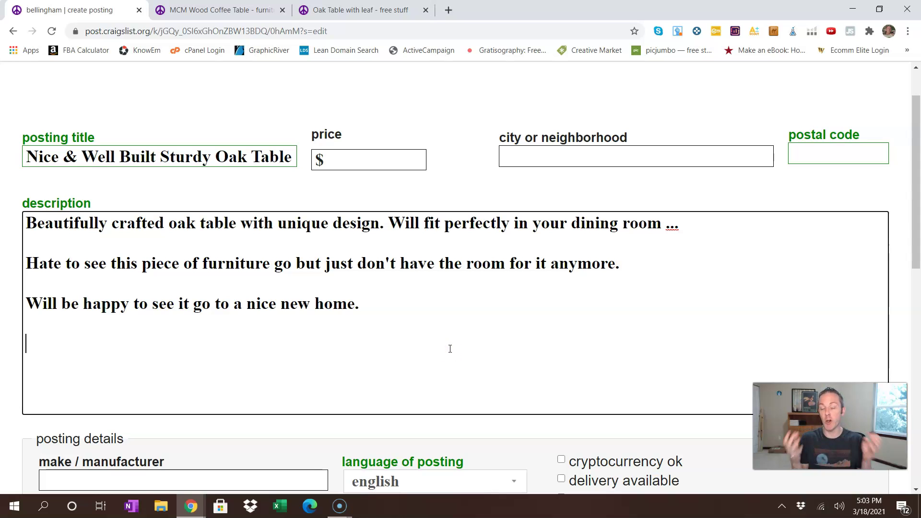
pyautogui.scroll(-3, 450, 348)
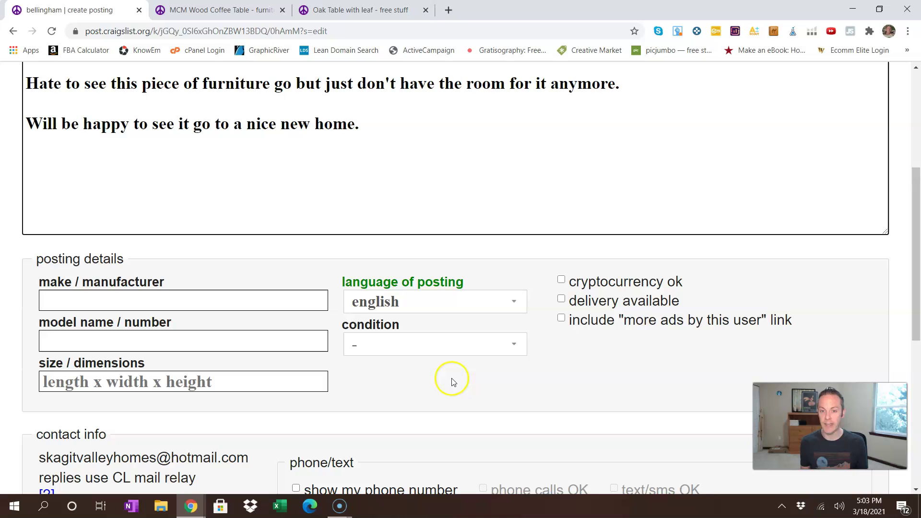
pyautogui.click(427, 353)
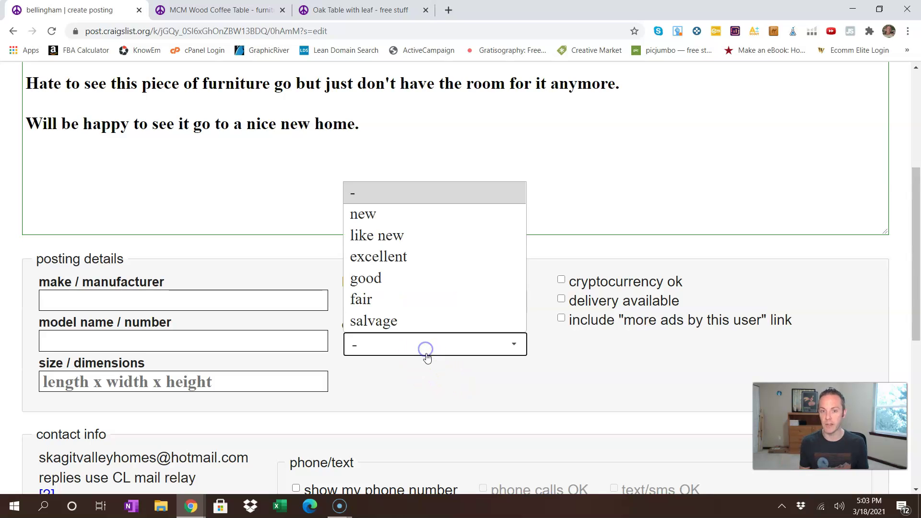
pyautogui.click(393, 234)
# - Look over the contact and location sections, leave them blank, and submit the posting form
pyautogui.scroll(-3, 421, 431)
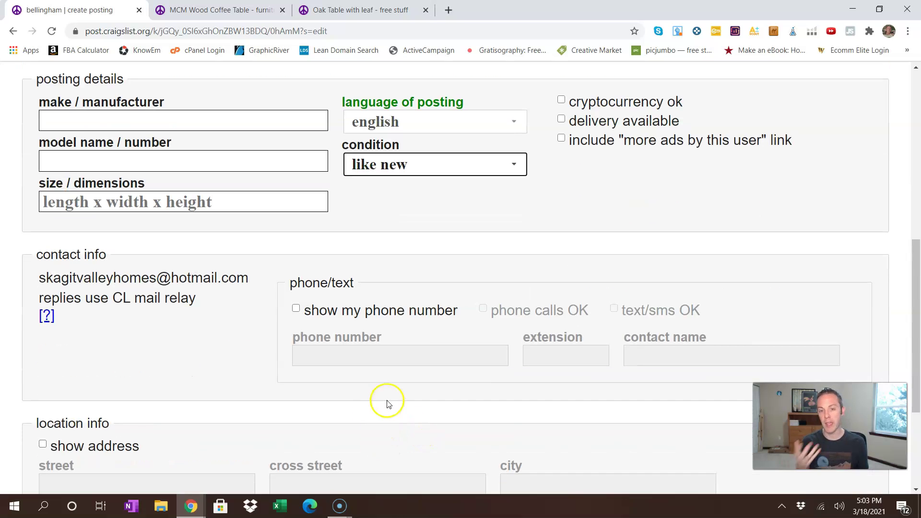
pyautogui.scroll(-2, 293, 331)
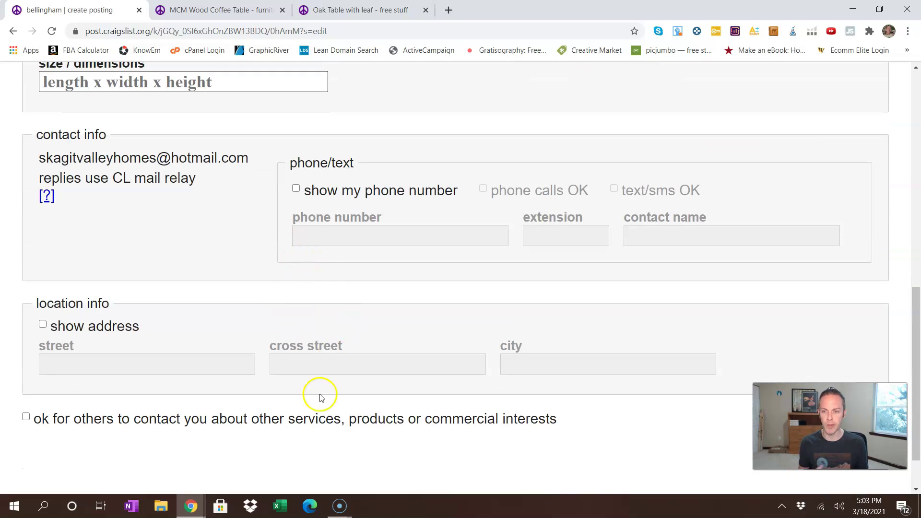
pyautogui.scroll(-1, 321, 395)
pyautogui.moveTo(777, 398); pyautogui.dragTo(767, 301)
pyautogui.click(847, 395)
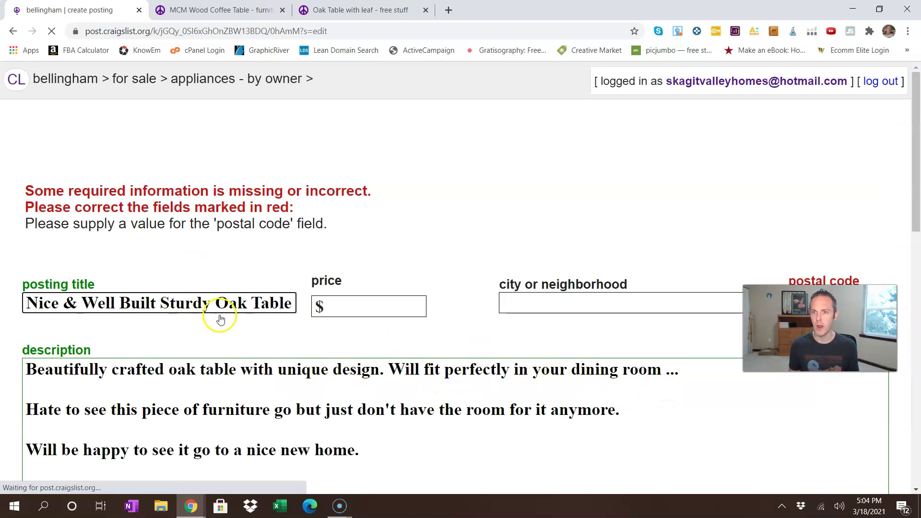
# - Fill in the required postal code and set the price to $50
pyautogui.scroll(-2, 308, 318)
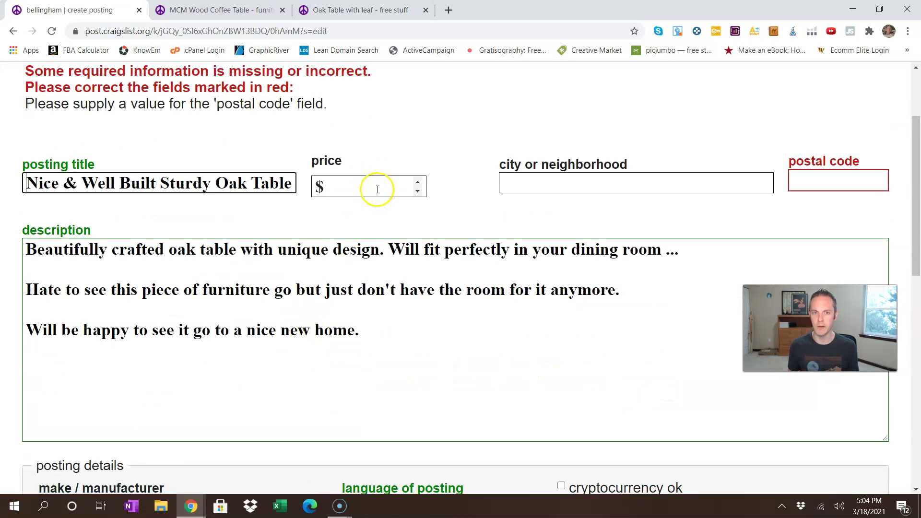
pyautogui.click(381, 189)
pyautogui.click(858, 180)
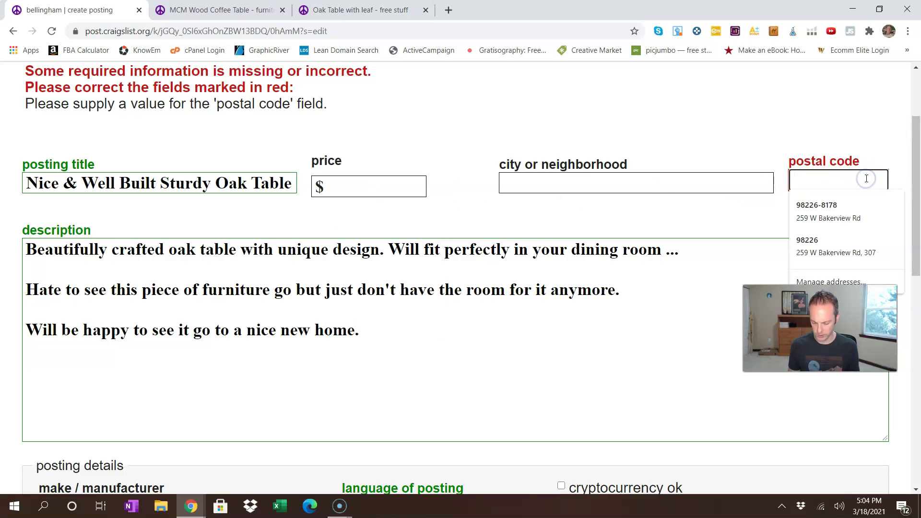
pyautogui.write('98226')
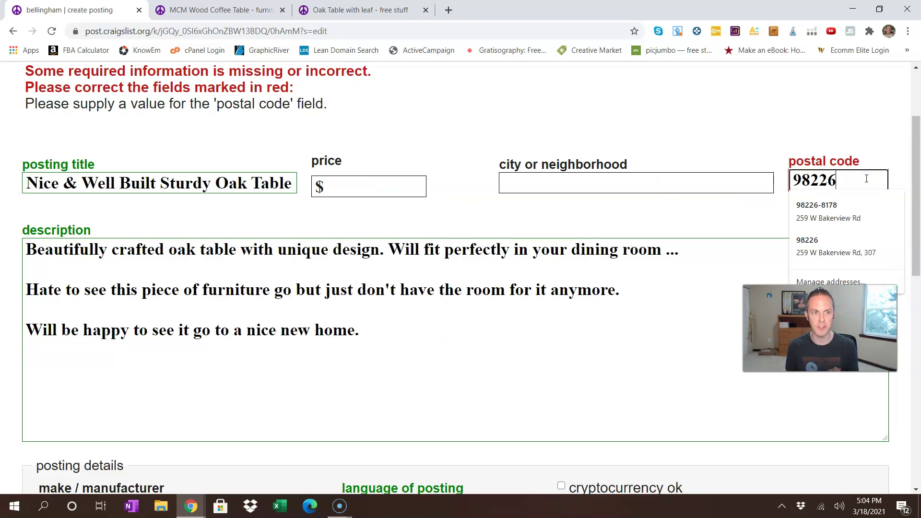
pyautogui.click(381, 192)
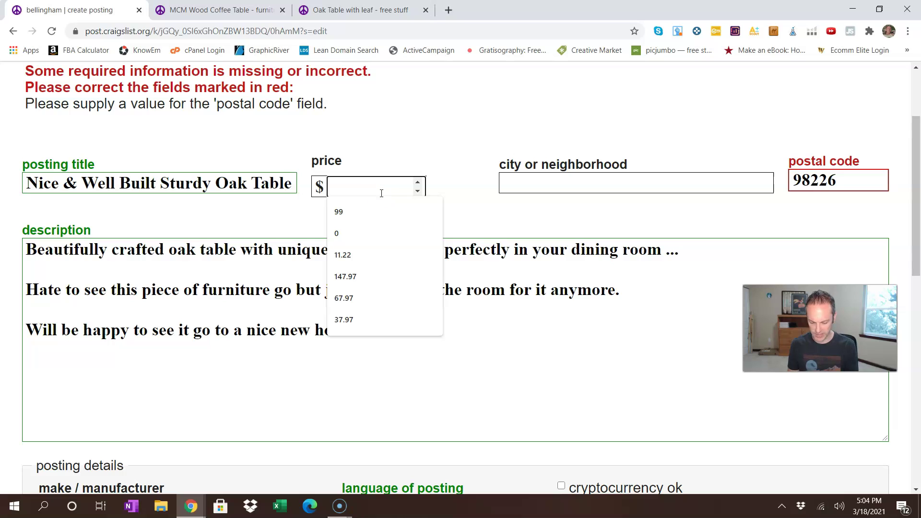
pyautogui.write('50')
# - Resubmit the posting form and accept the proposed map location to reach the image upload page
pyautogui.scroll(-5, 532, 400)
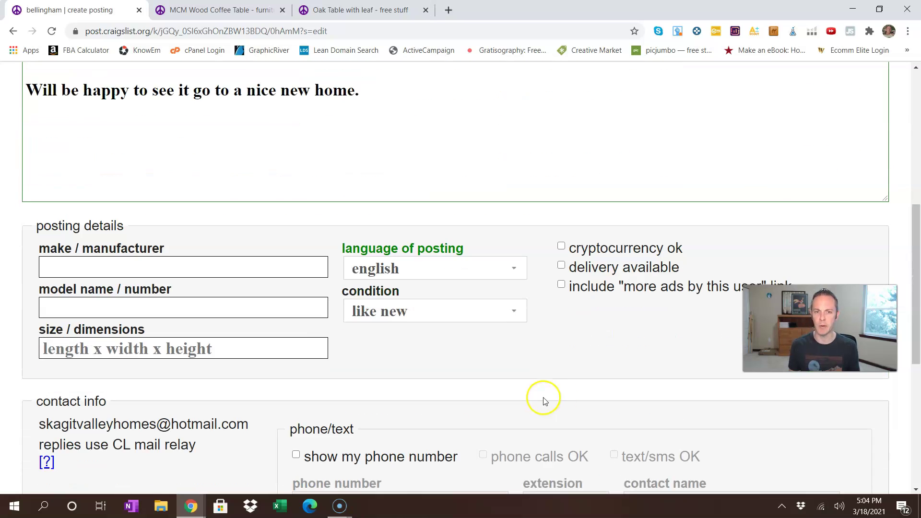
pyautogui.scroll(-5, 524, 398)
pyautogui.click(822, 477)
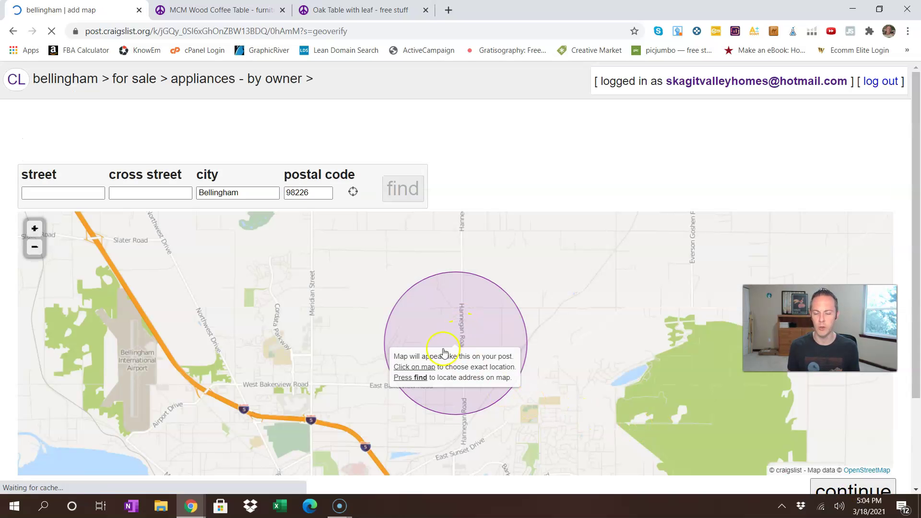
pyautogui.click(852, 489)
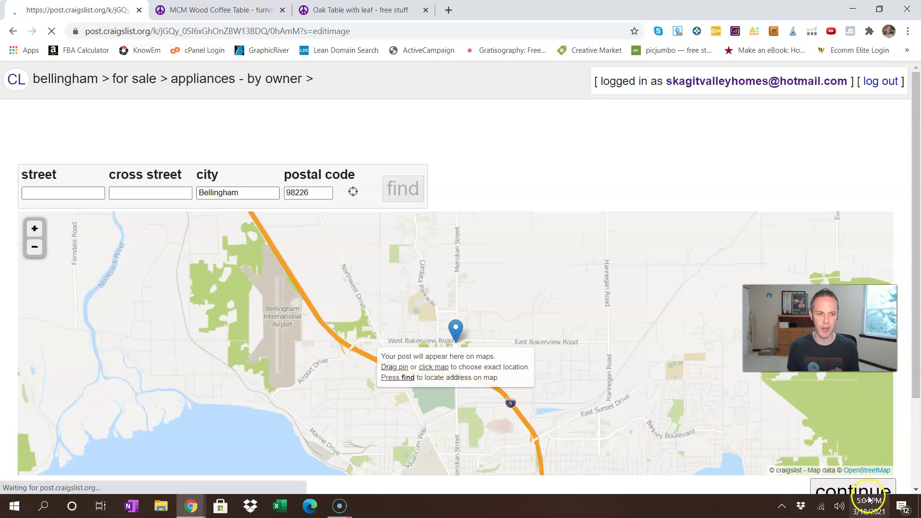
pyautogui.scroll(-1, 158, 288)
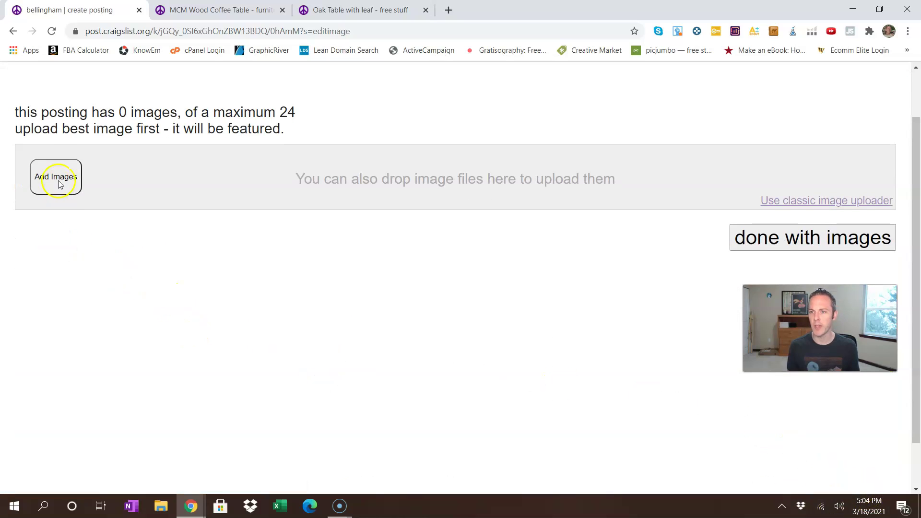